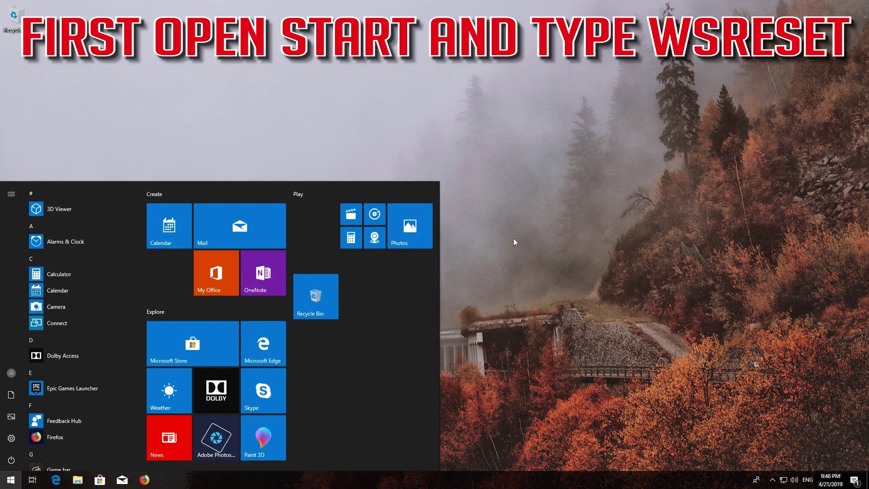
type("wsreset")
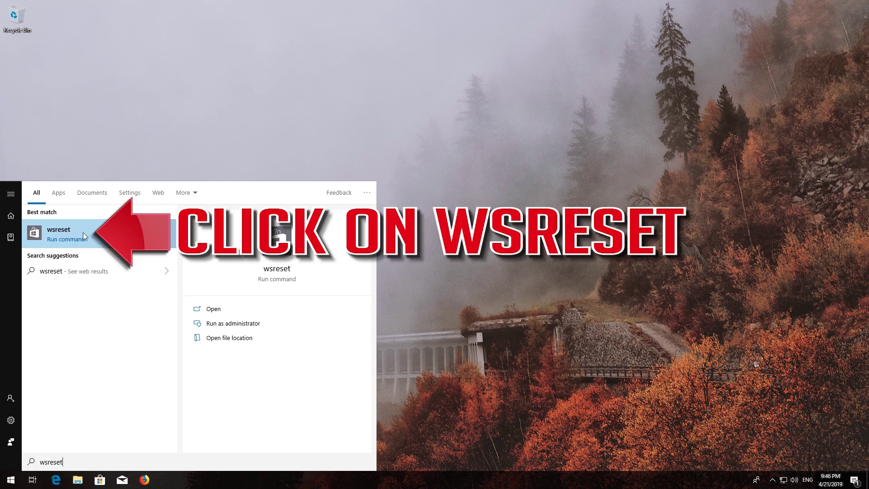
Run the wsreset command from Start to clear the Microsoft Store cache.
left_click(83, 232)
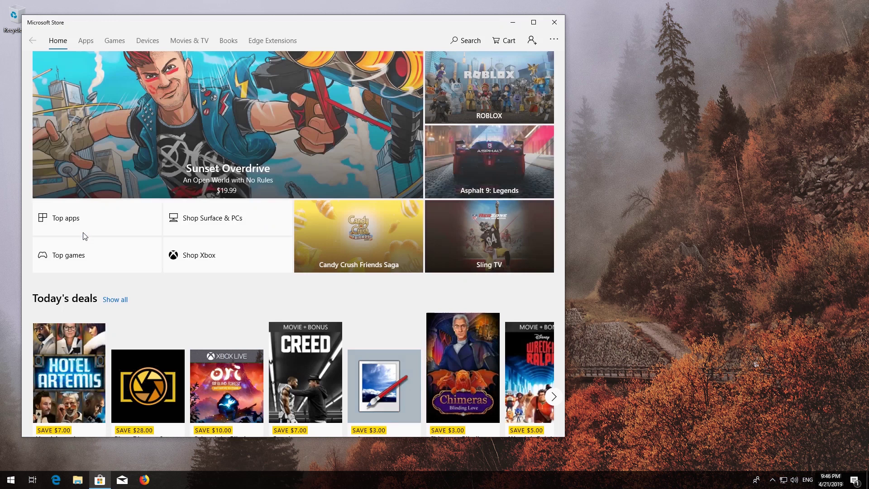
Close the Microsoft Store window and restart the PC from the Start power menu.
left_click(556, 23)
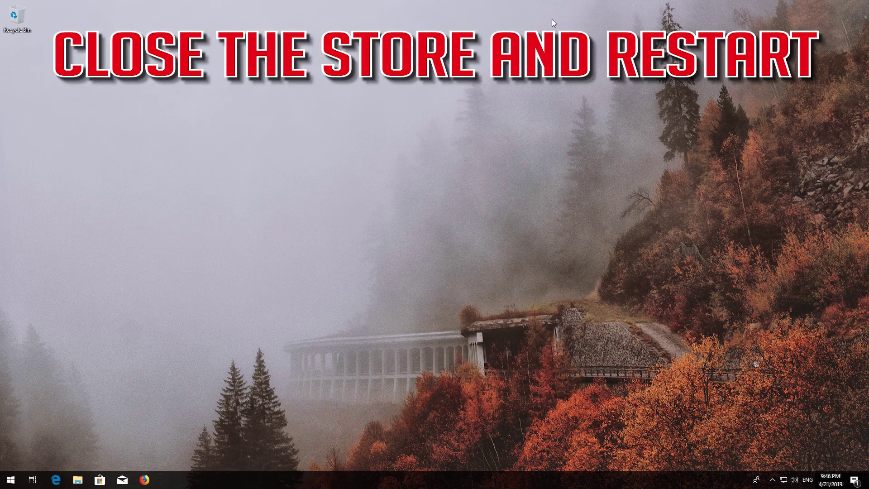
left_click(11, 479)
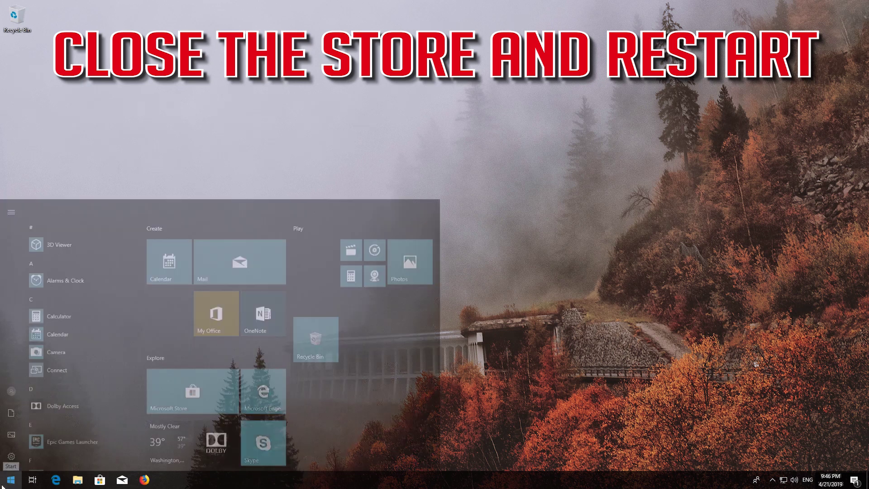
left_click(11, 461)
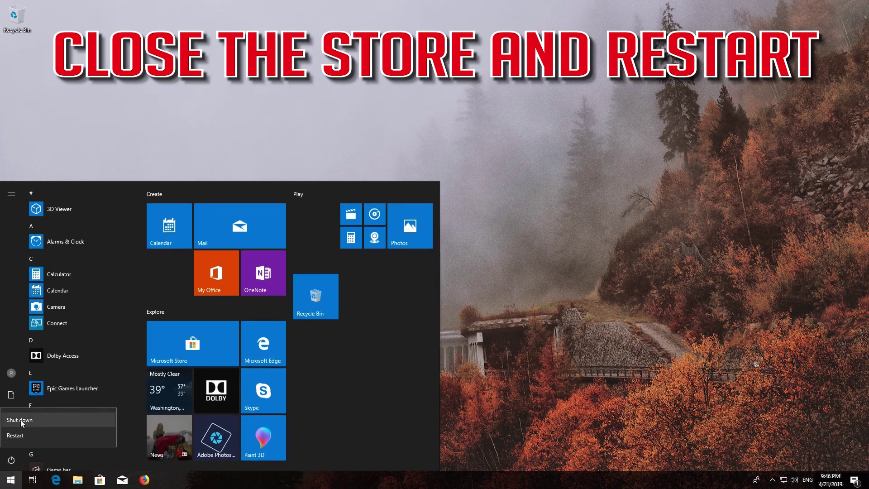
left_click(21, 434)
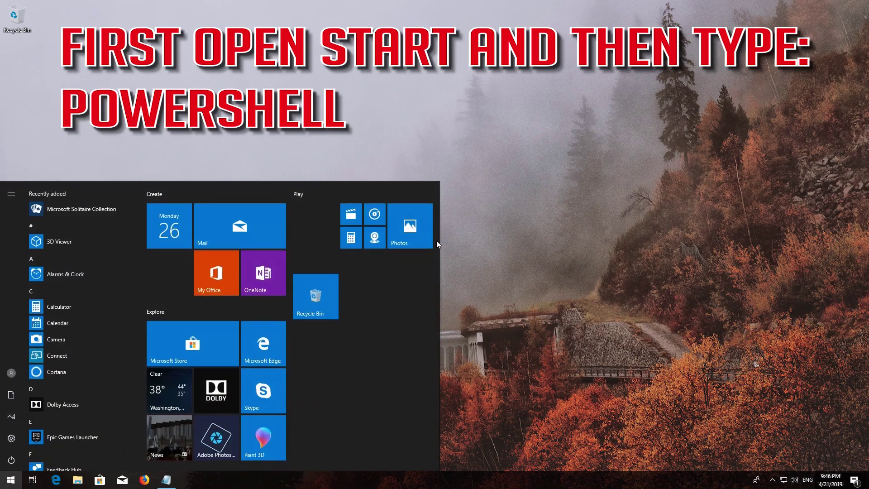
type("powershell")
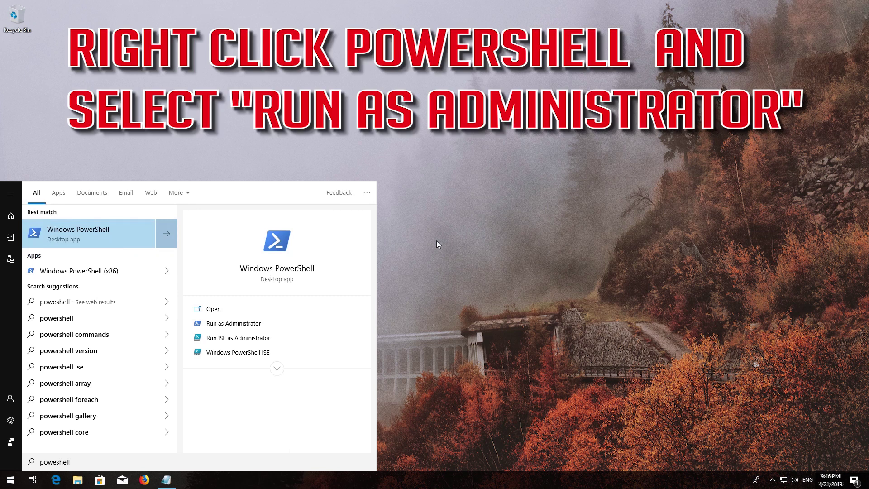
Launch Windows PowerShell as administrator and approve the User Account Control prompt.
right_click(115, 230)
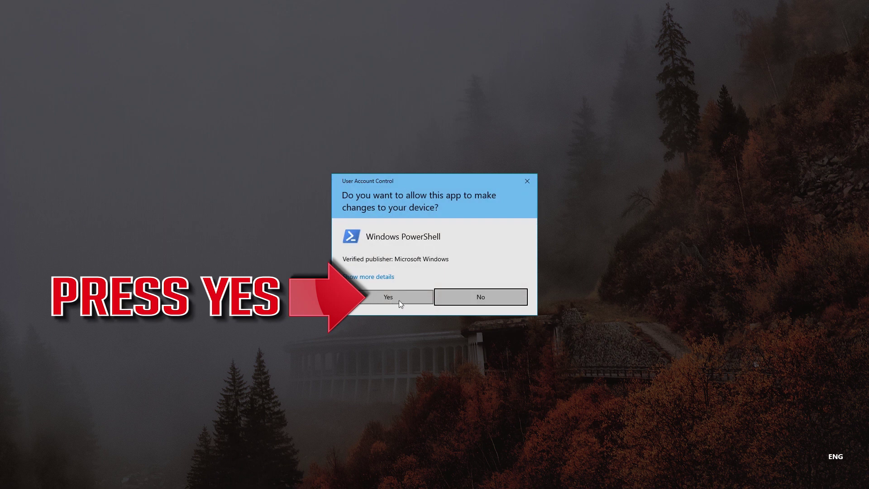
left_click(380, 300)
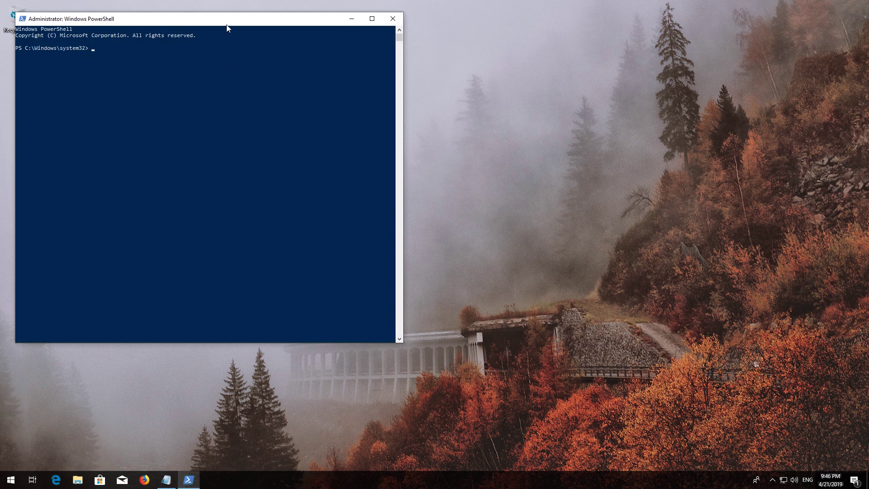
Copy the Get-AppXPackage command line from Notepad, then minimize Notepad behind PowerShell.
left_click_drag(227, 28, 392, 45)
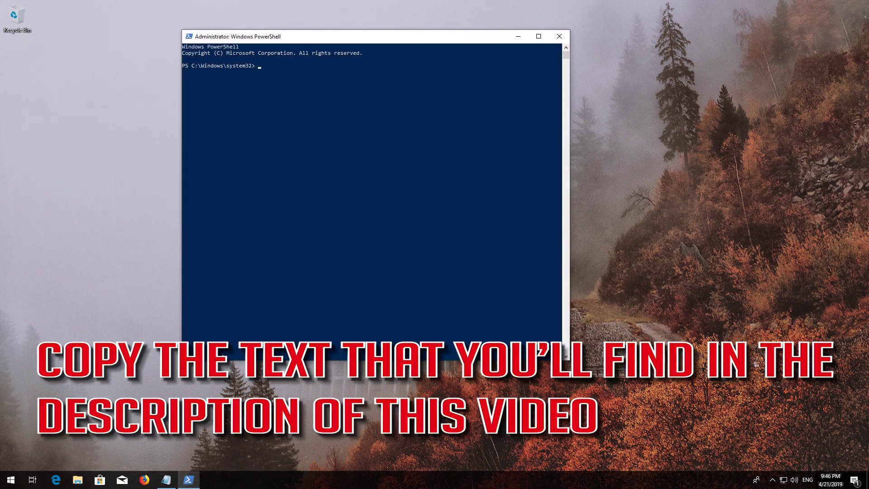
left_click(167, 480)
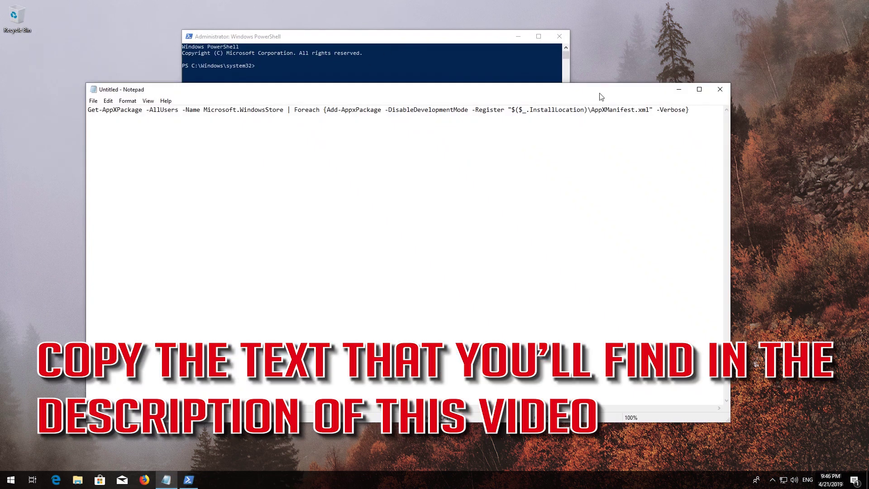
left_click_drag(689, 110, 58, 107)
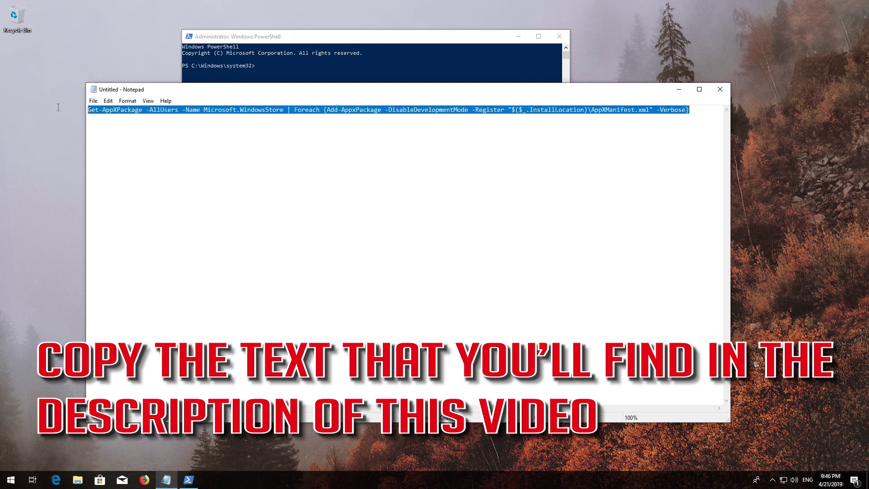
right_click(98, 110)
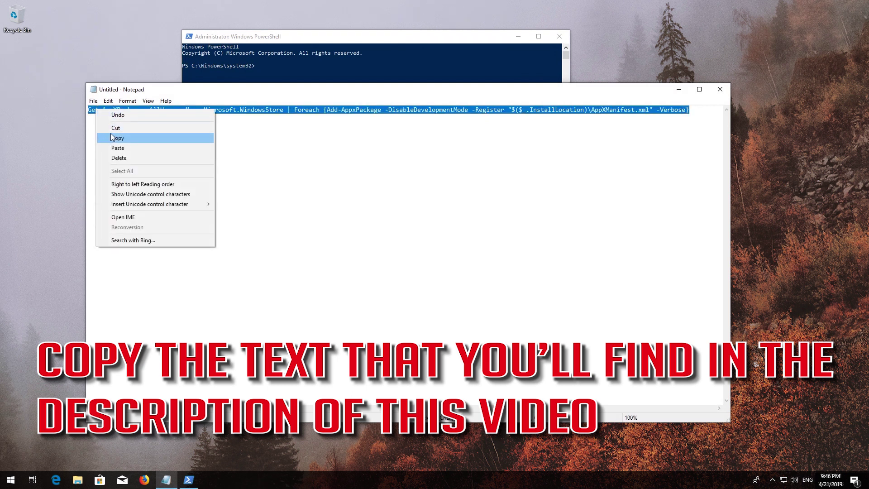
left_click(112, 138)
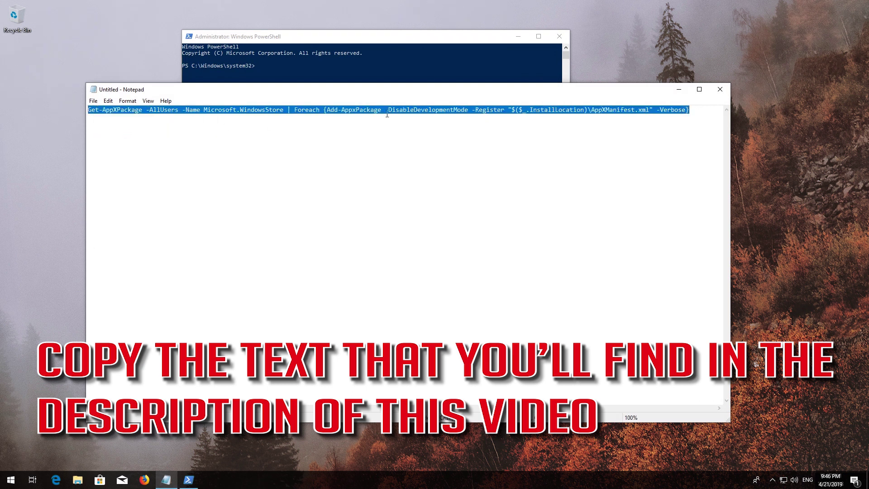
left_click(680, 88)
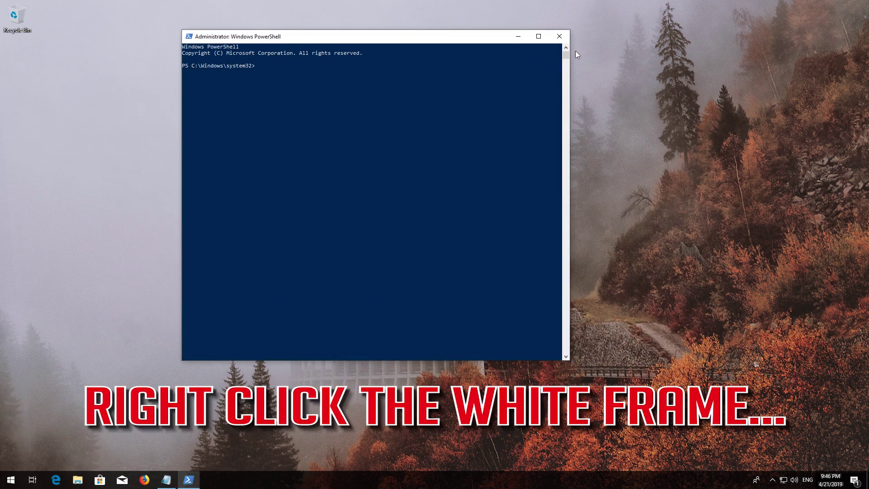
Paste and run the Get-AppXPackage Store re-registration command, then exit PowerShell.
right_click(394, 37)
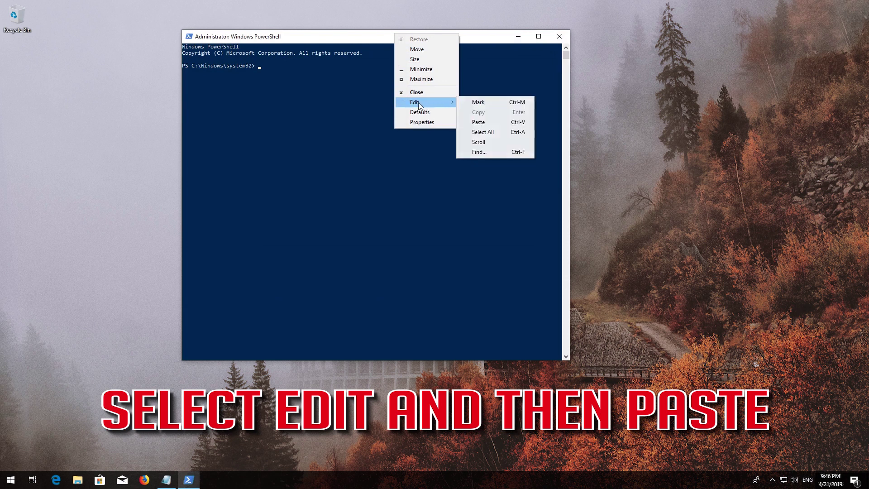
mouse_move(424, 101)
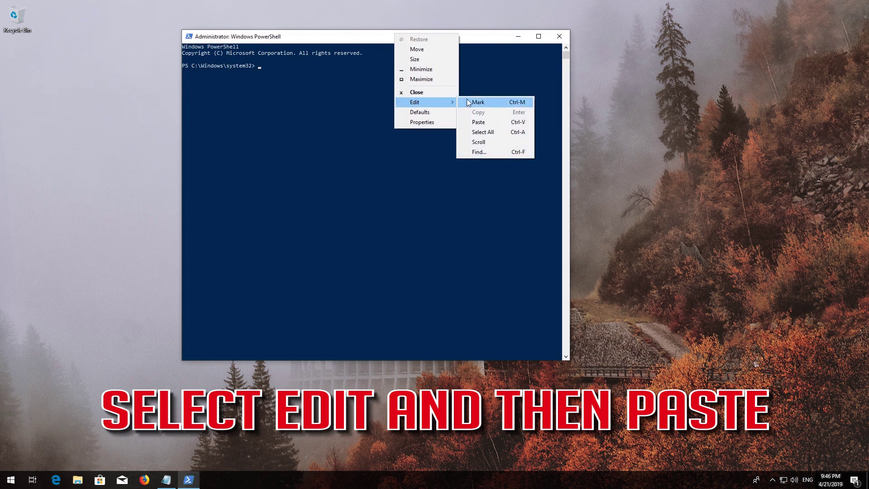
left_click(494, 122)
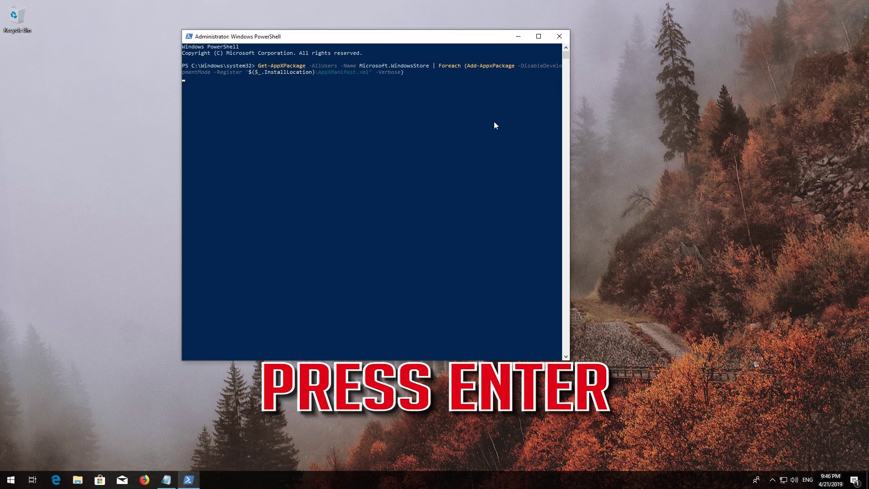
key("Return")
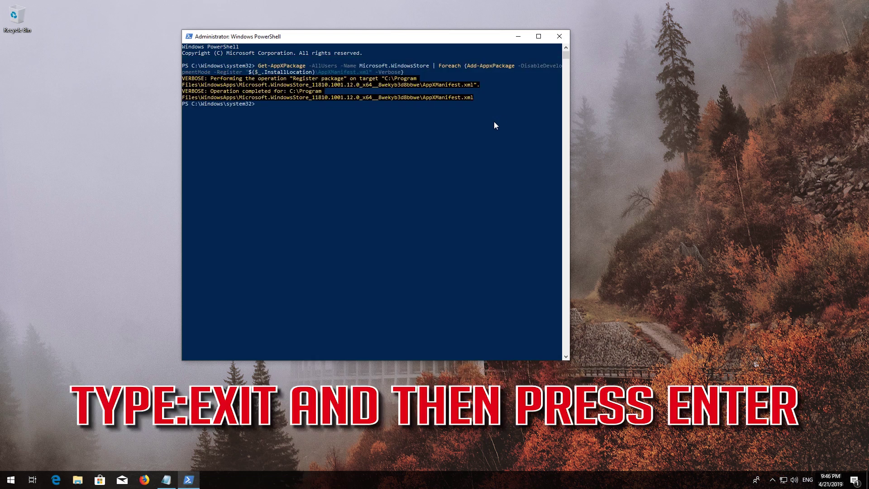
type("exit")
key("Return")
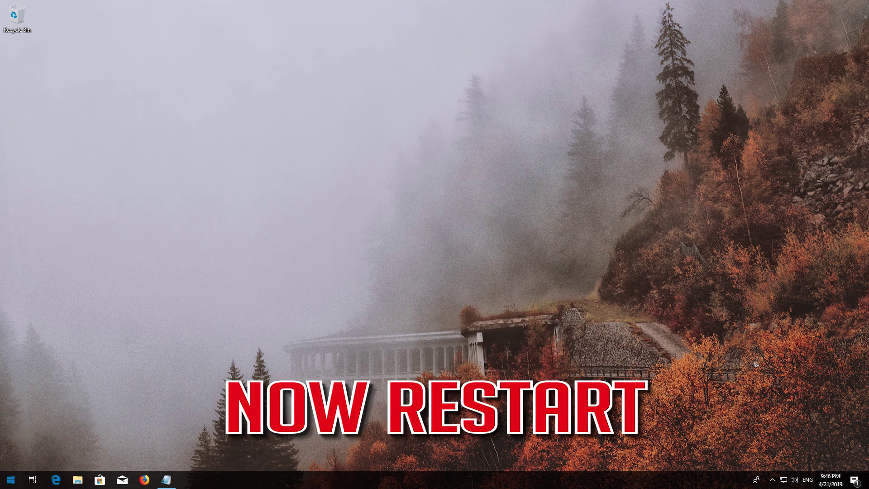
Restart the PC, then launch the Microsoft Store tile from Start after reboot.
key("super")
left_click(10, 461)
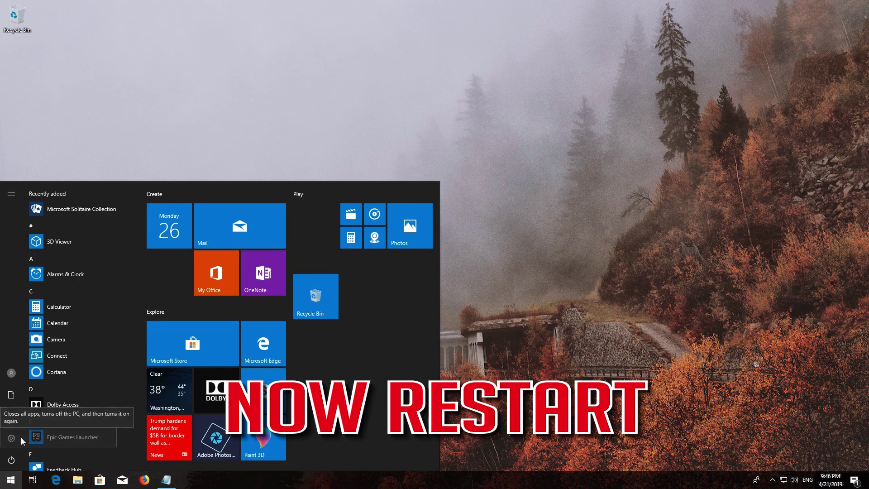
left_click(21, 438)
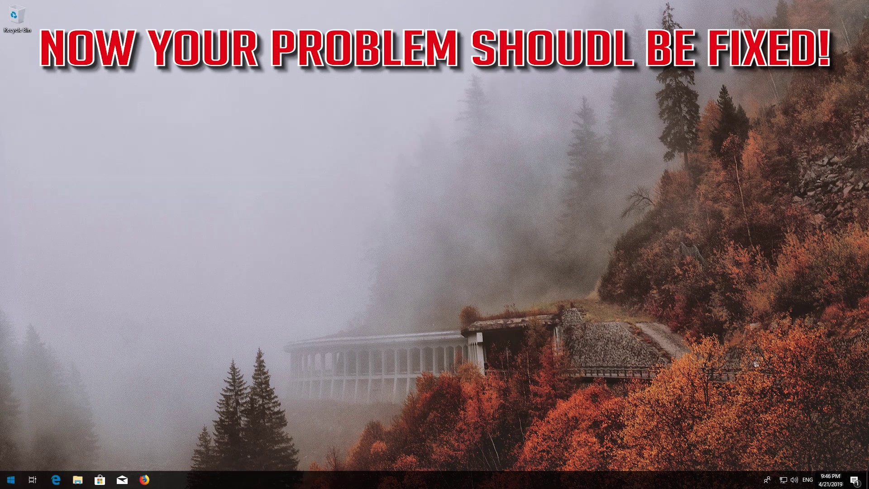
left_click(12, 479)
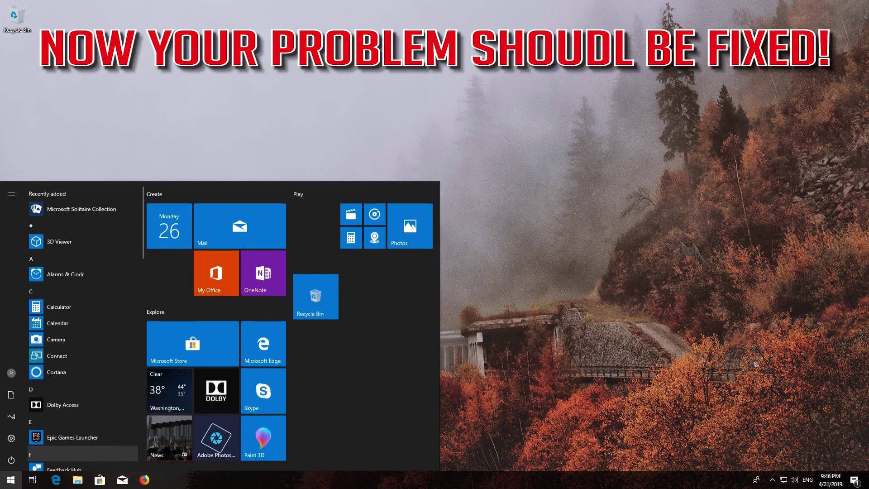
left_click(160, 355)
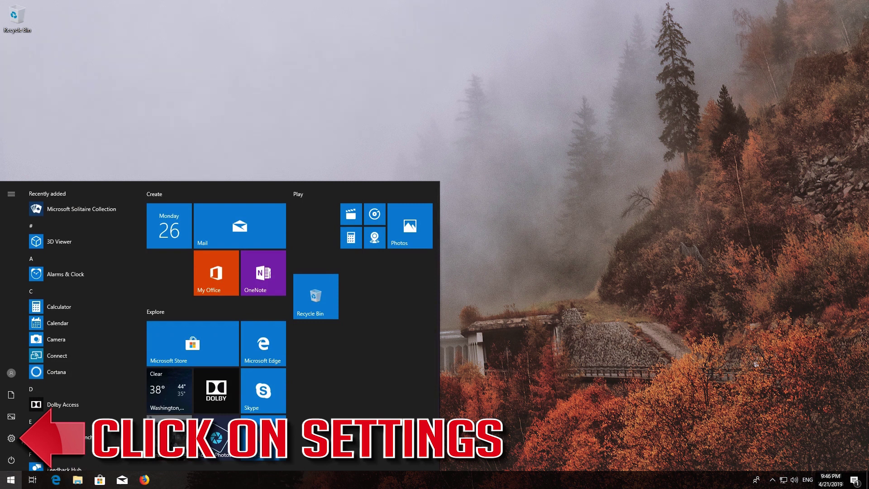
In Settings, go to Apps & features and open Microsoft Store's Advanced options.
left_click(13, 437)
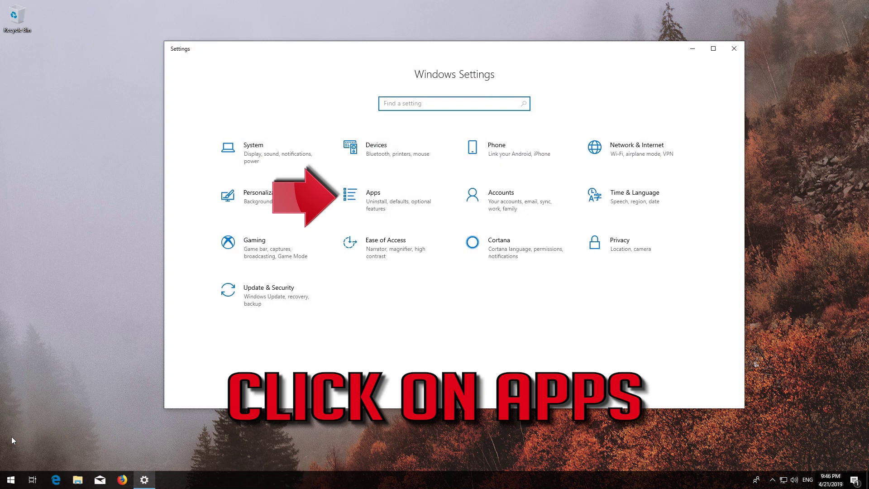
left_click(391, 202)
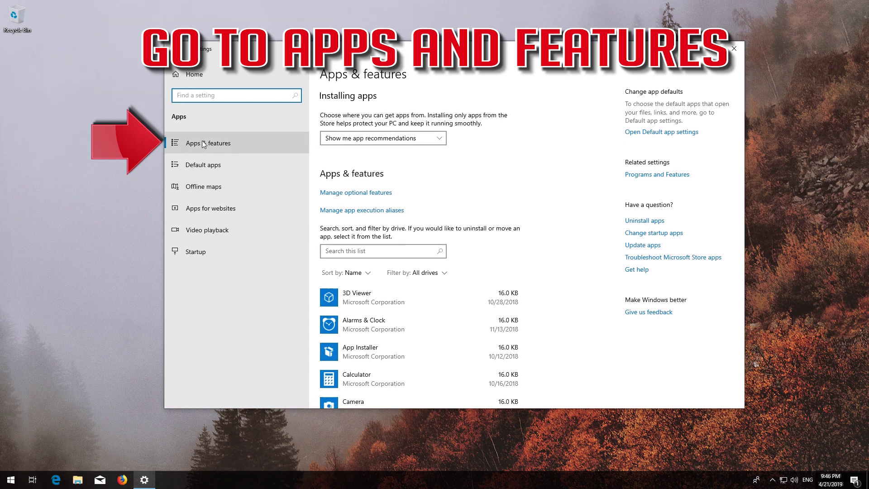
left_click(235, 144)
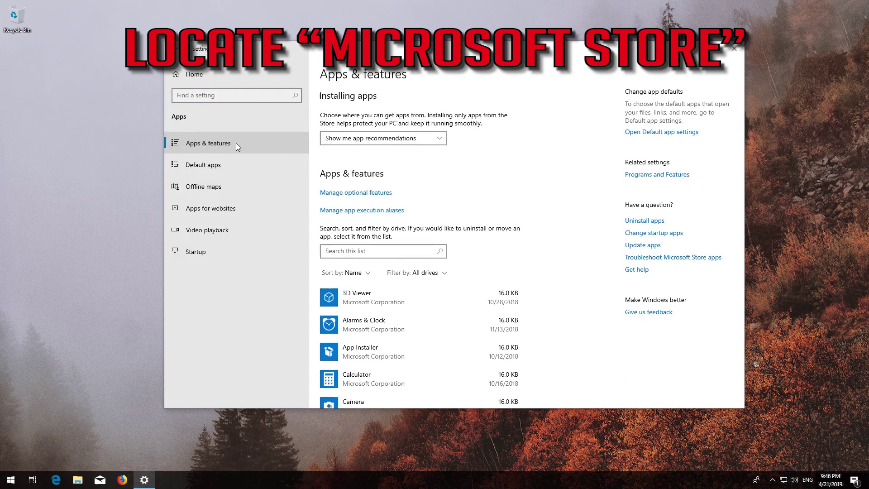
scroll(360, 205, "down", 3)
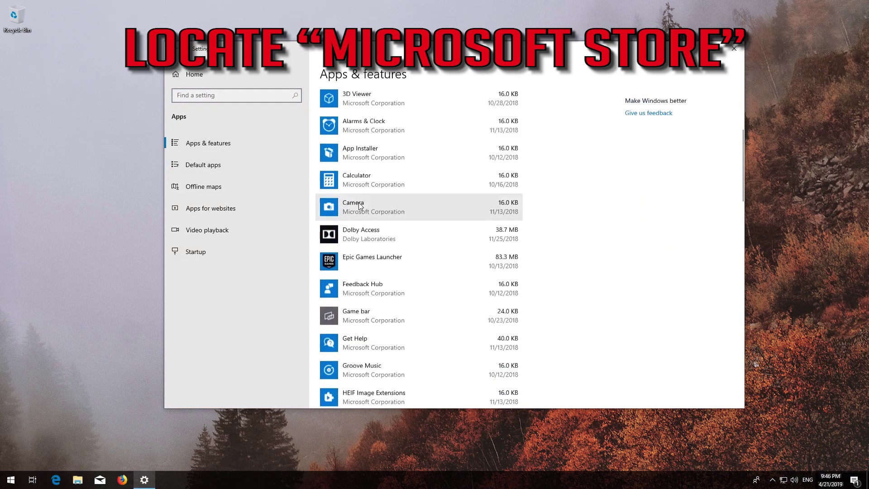
scroll(360, 206, "down", 1)
scroll(359, 206, "down", 2)
scroll(360, 206, "down", 2)
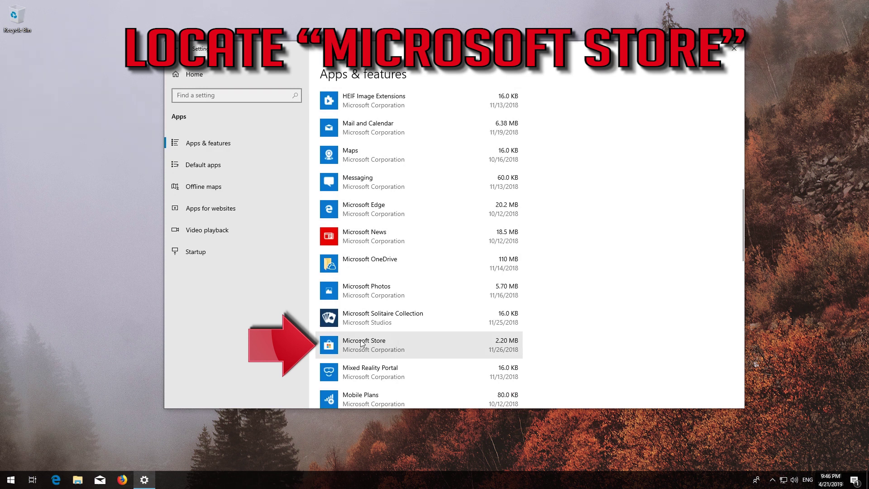
left_click(427, 342)
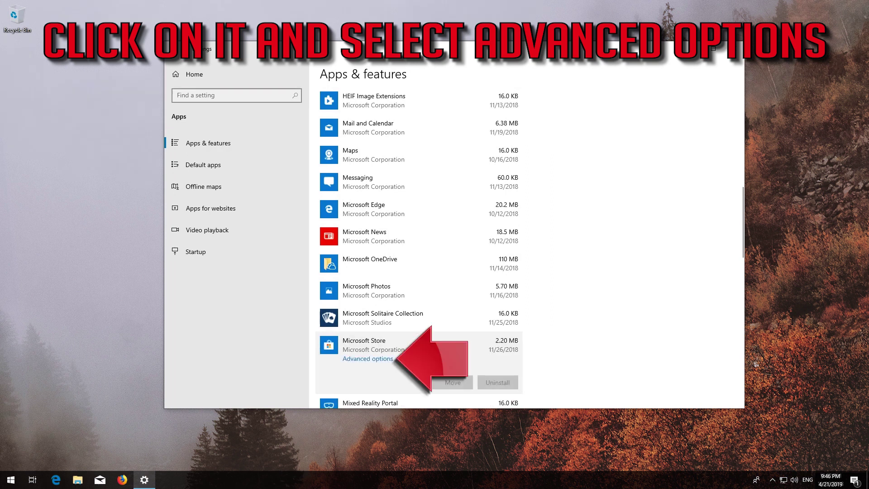
left_click(354, 360)
Reset the Microsoft Store app from its advanced options and confirm the reset.
left_click(365, 360)
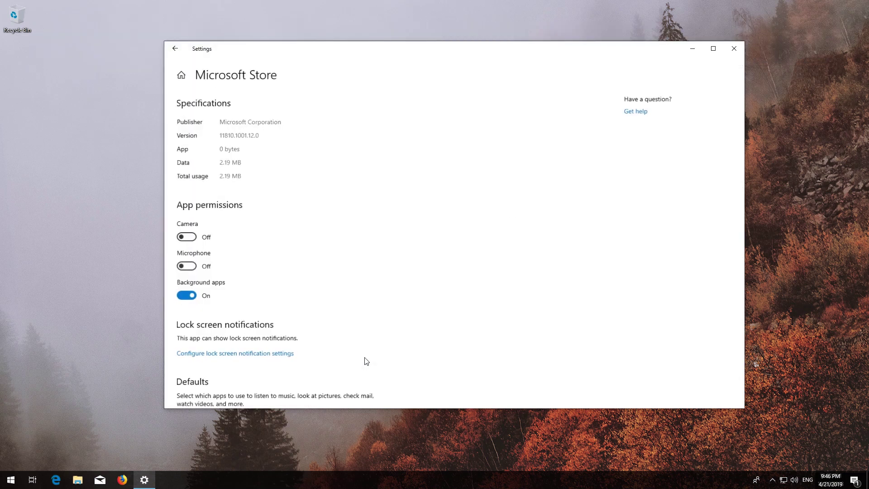
scroll(361, 336, "down", 2)
scroll(359, 329, "down", 3)
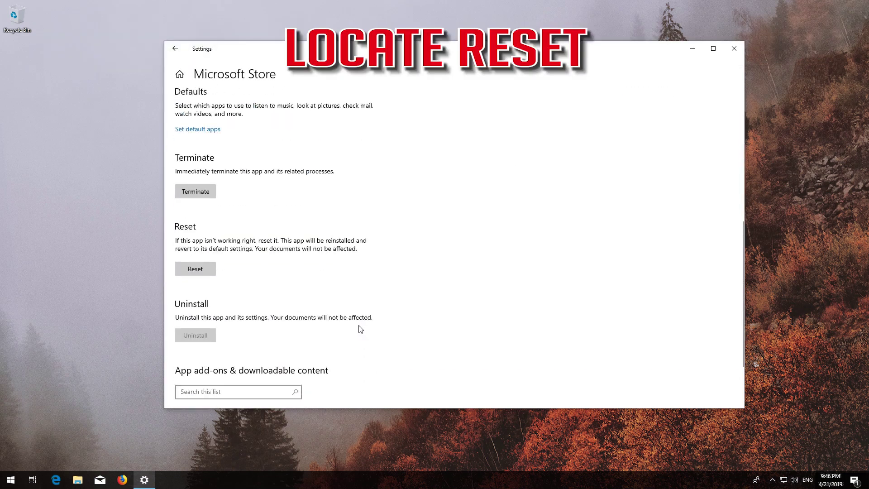
scroll(360, 328, "down", 1)
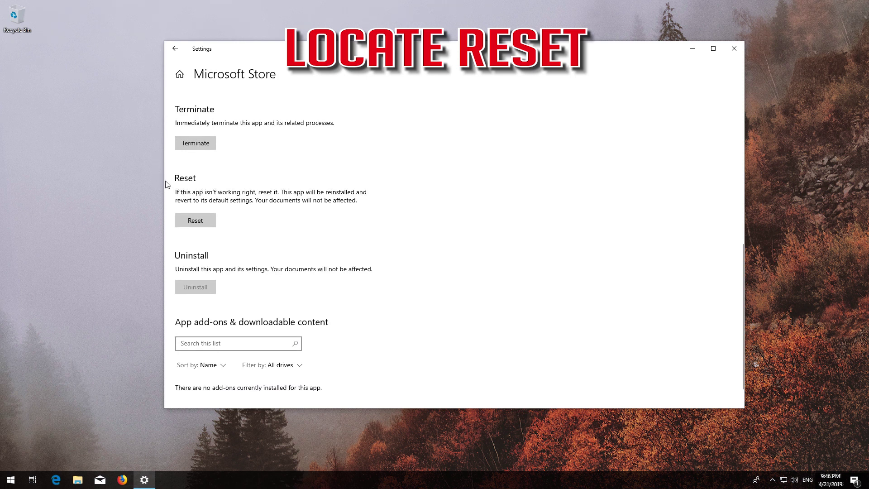
left_click(188, 216)
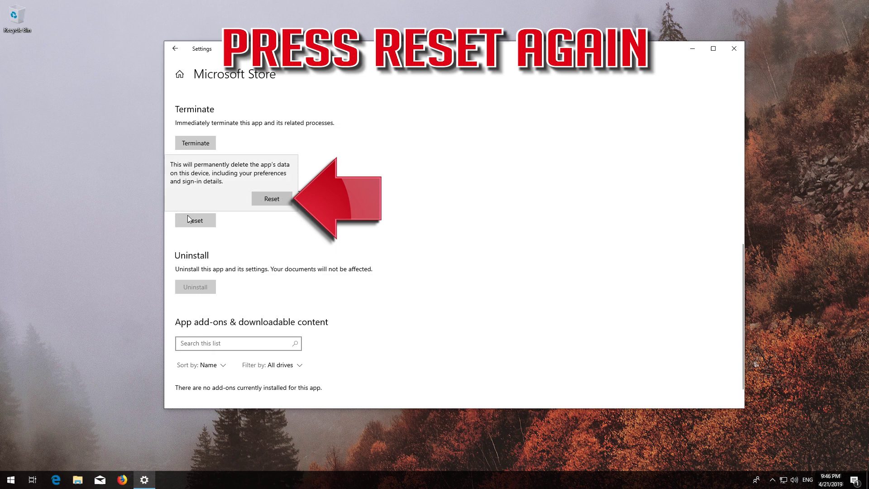
left_click(271, 199)
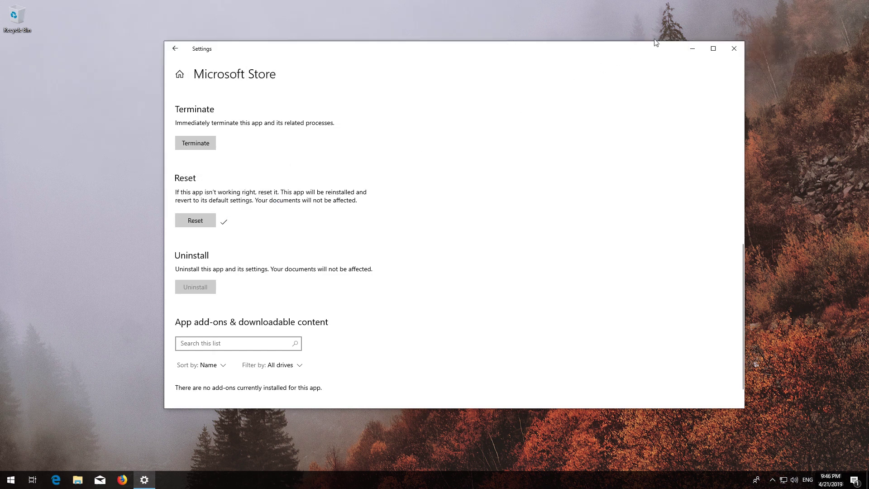
Close Settings and launch Microsoft Store from the Start app list.
left_click(729, 49)
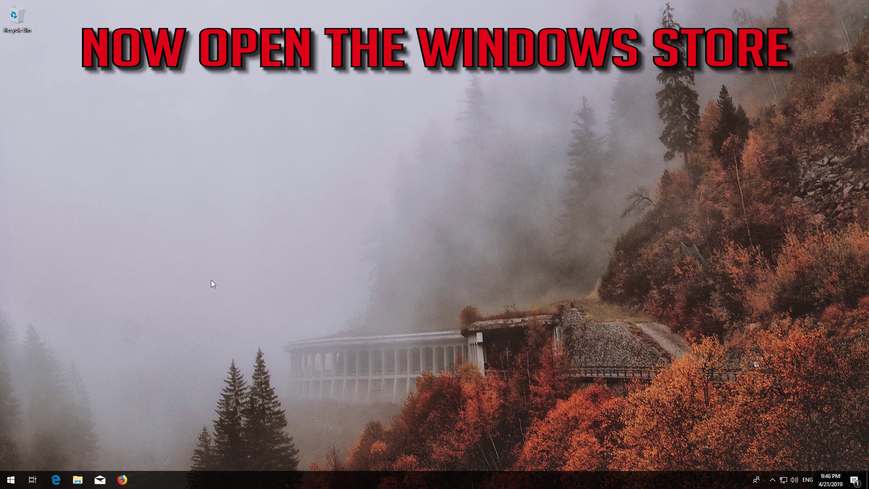
left_click(8, 480)
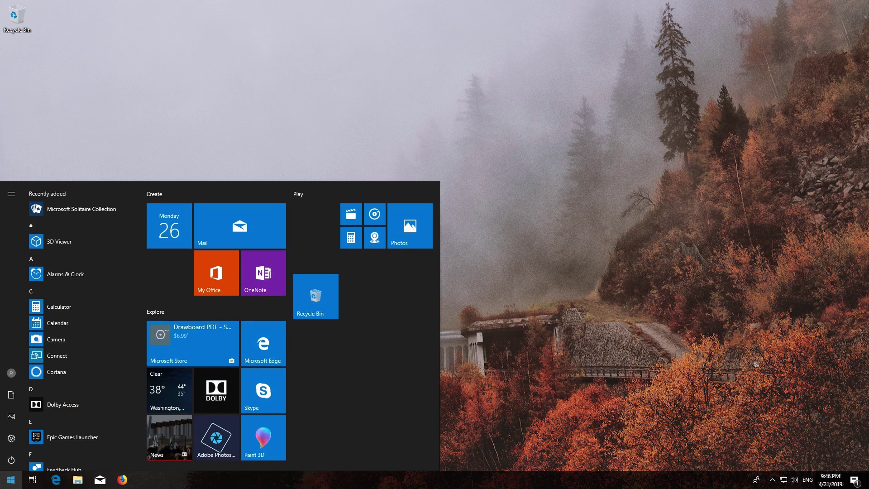
left_click(193, 331)
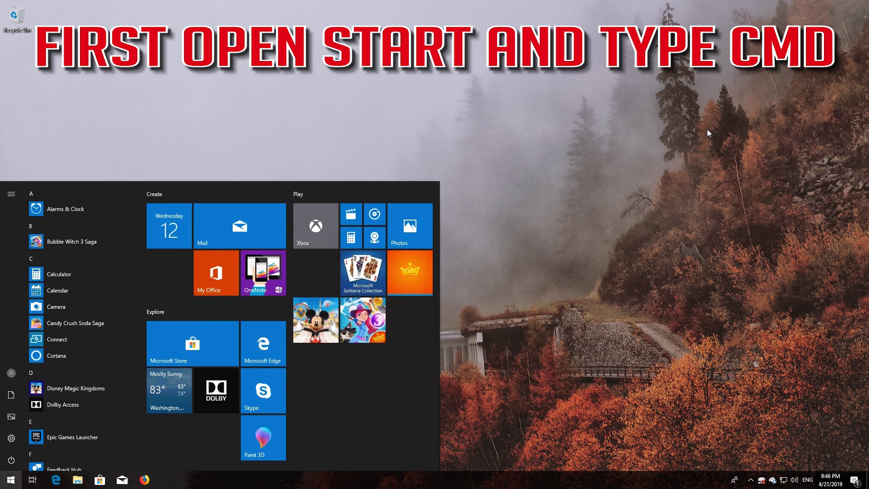
type("cmd")
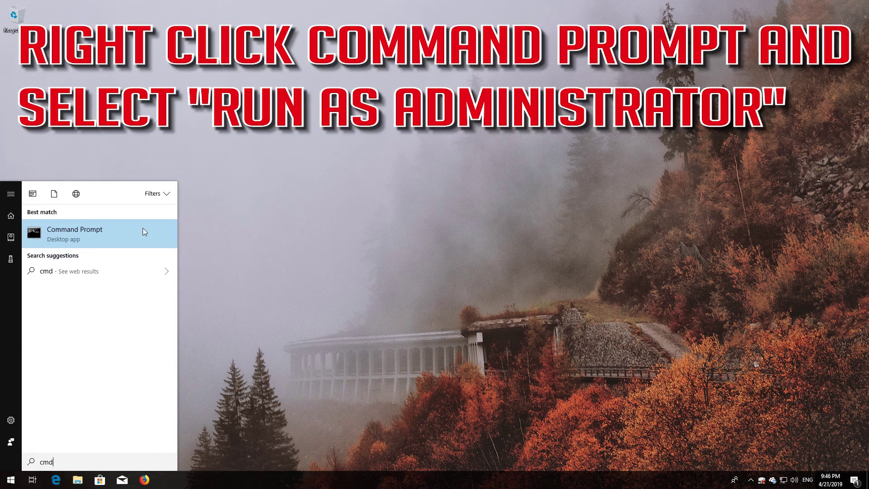
Start Command Prompt as administrator and approve the UAC prompt.
right_click(90, 233)
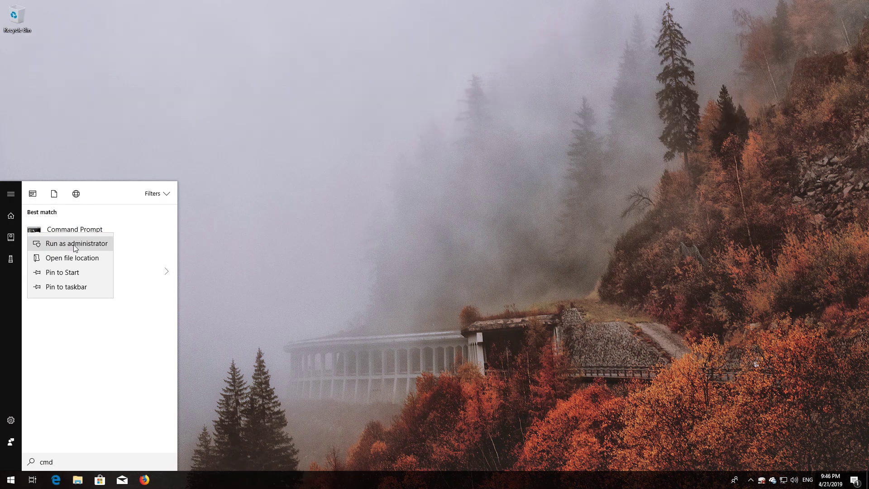
left_click(73, 245)
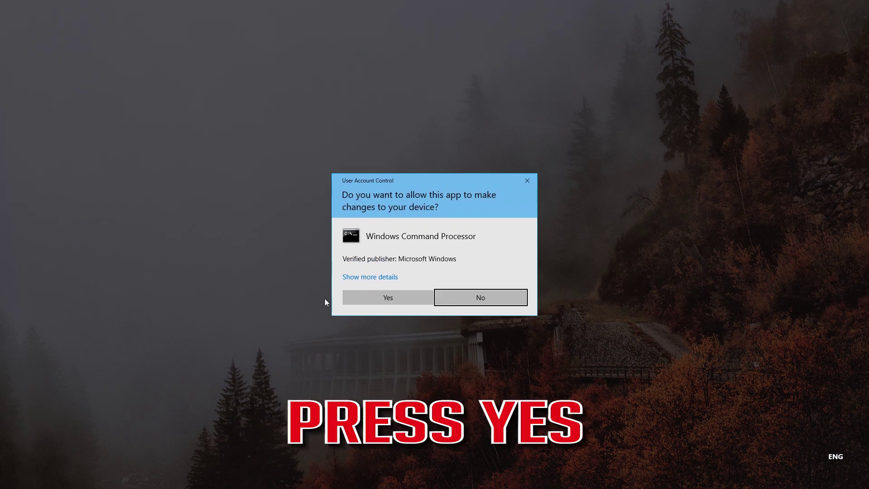
left_click(387, 301)
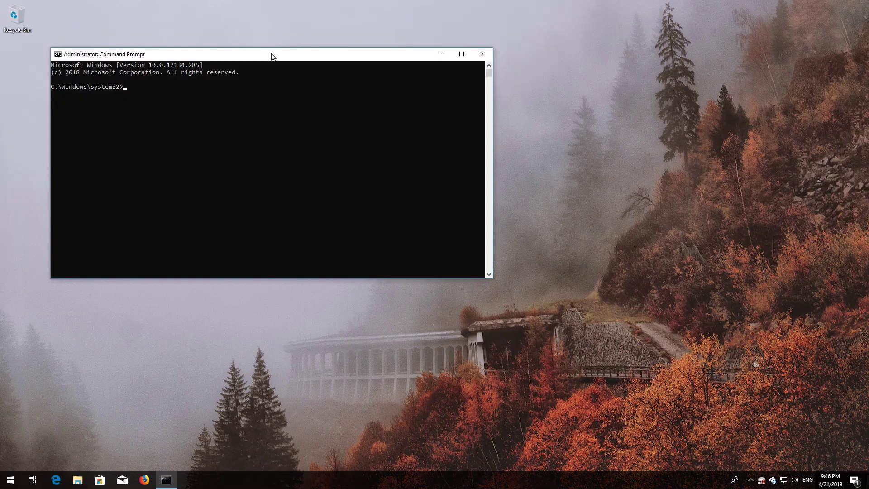
Run net stop for wuauserv, cryptSvc, bits and msiserver in the admin Command Prompt.
mouse_move(264, 53)
left_mouse_down()
mouse_move(353, 93)
mouse_move(499, 118)
left_mouse_up()
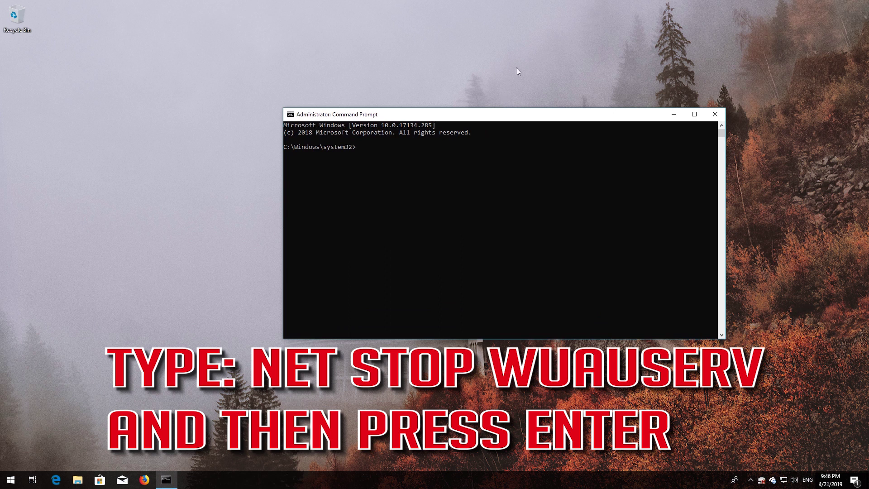
type("net sto")
type("p w")
type("u")
type("auserv")
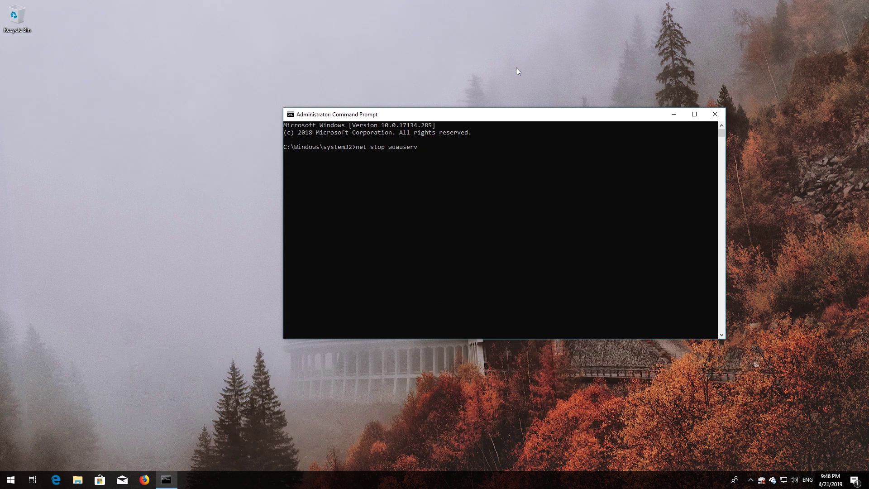
key("Return")
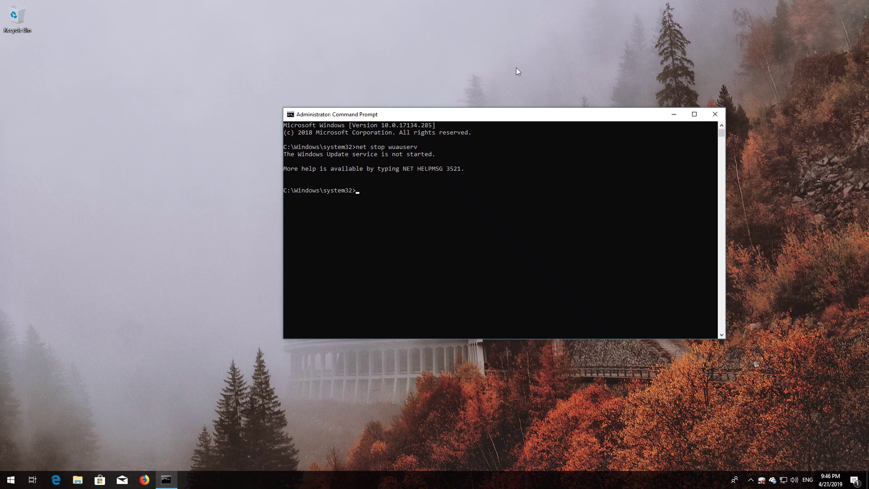
type("net stop c")
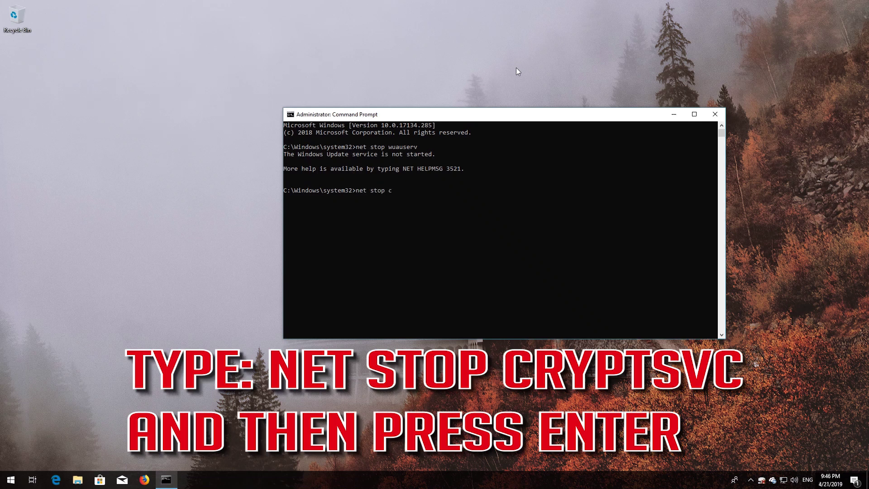
type("ryptSVC")
key("Return")
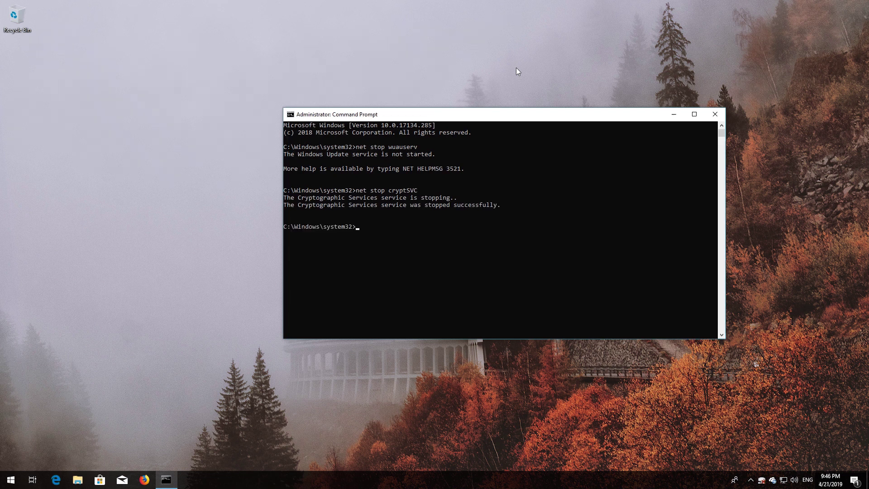
type("net ")
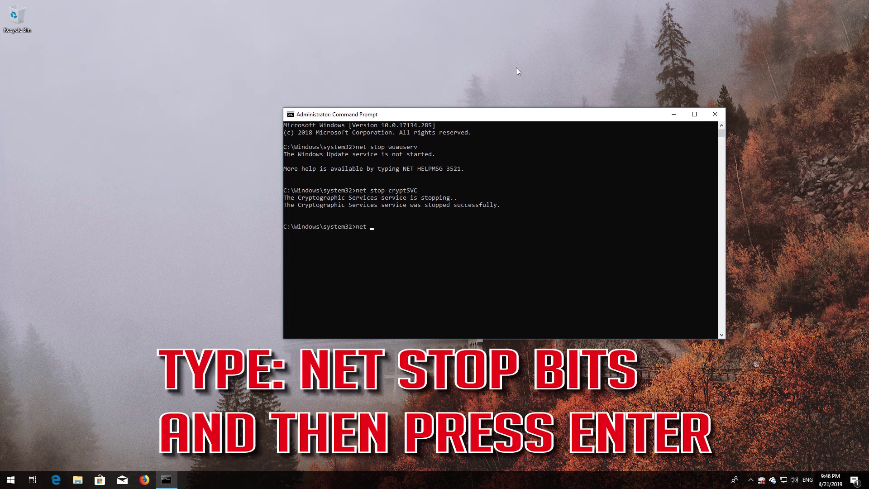
type("stop ")
type("bits")
key("Return")
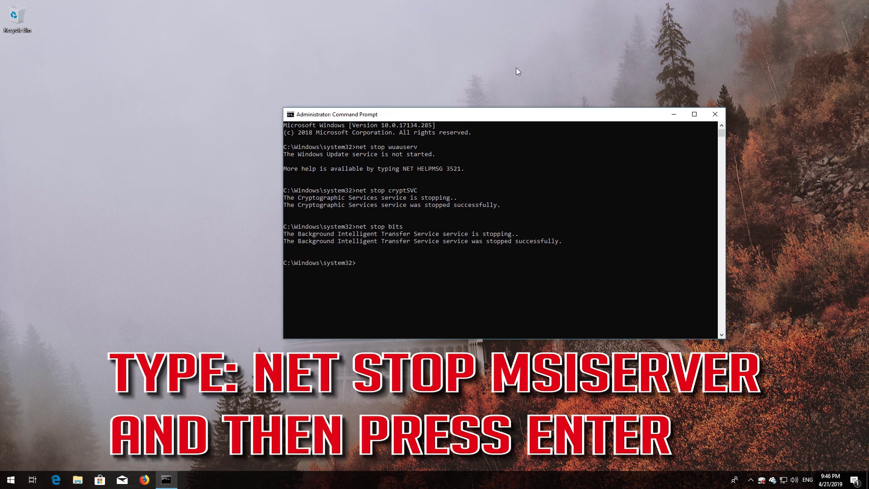
type("ne")
type("t stop ")
type("msis")
type("erver")
key("Return")
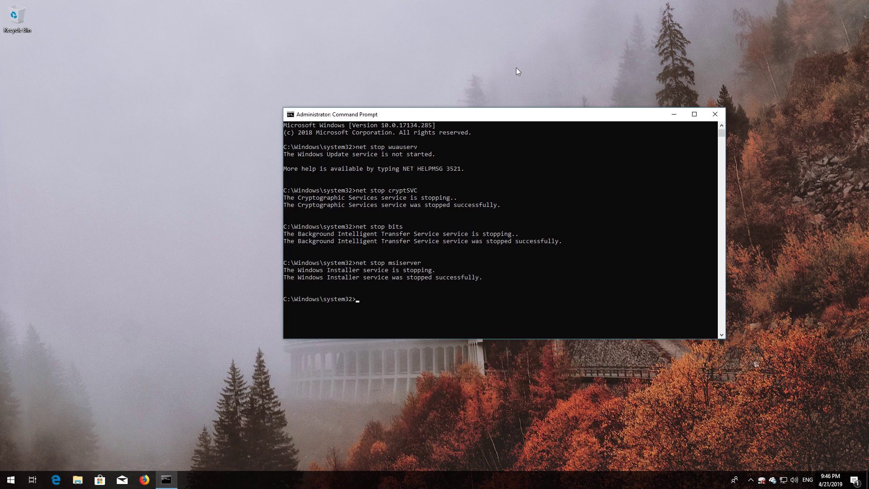
type("ren ")
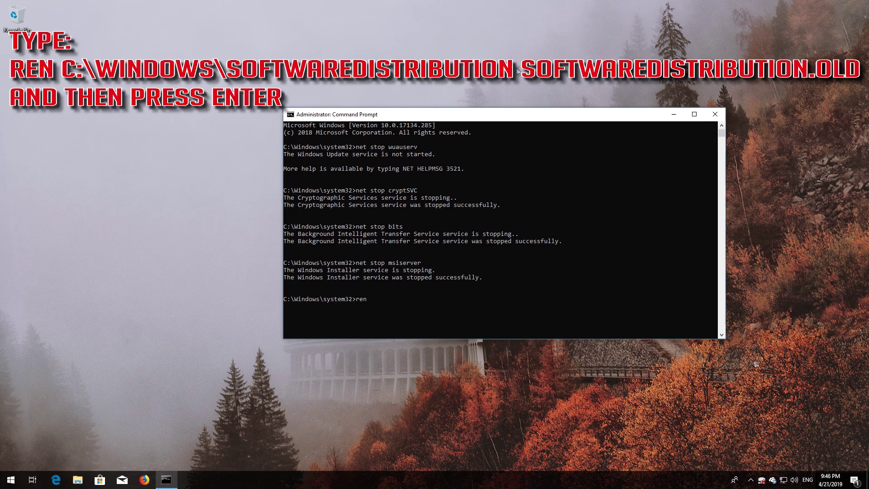
type("C:")
type("\\")
type("Windows\\")
type("Softwar")
type("eD")
type("istribut")
type("ion S")
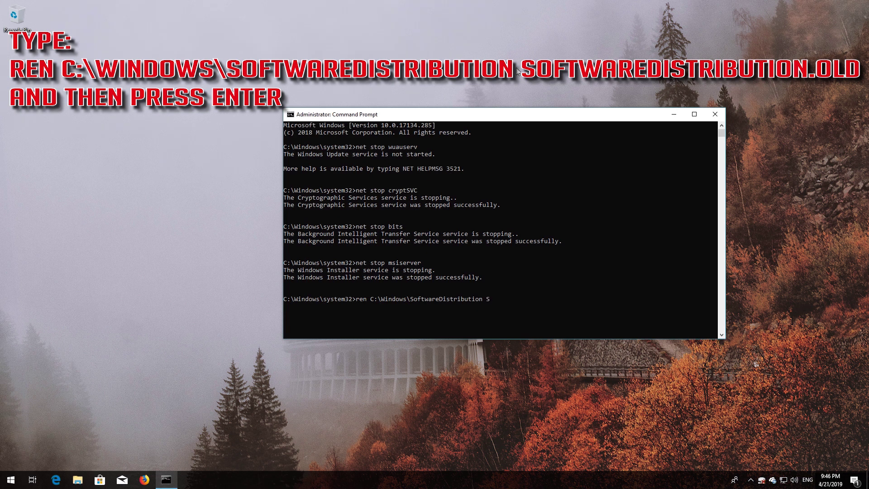
type("oftware")
type("Di")
type("stributi")
type("on")
type(".old")
Rename C:\Windows\SoftwareDistribution to SoftwareDistribution.old with the ren command.
key("Return")
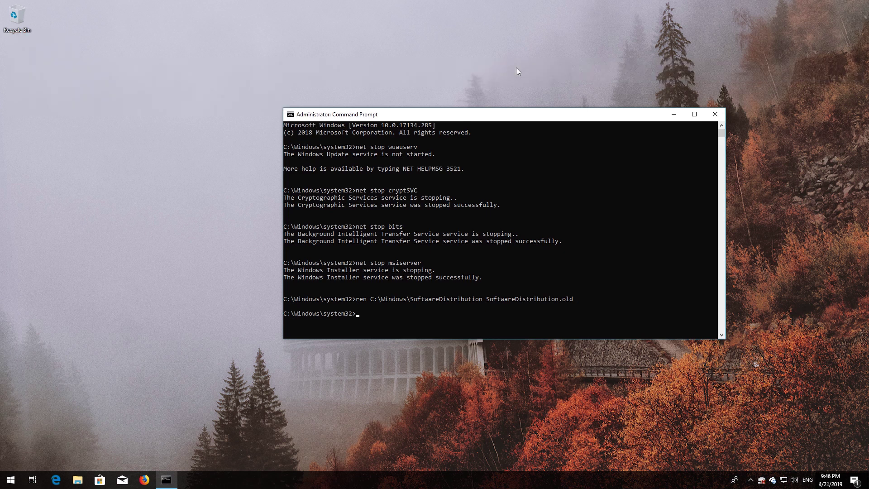
type("ren")
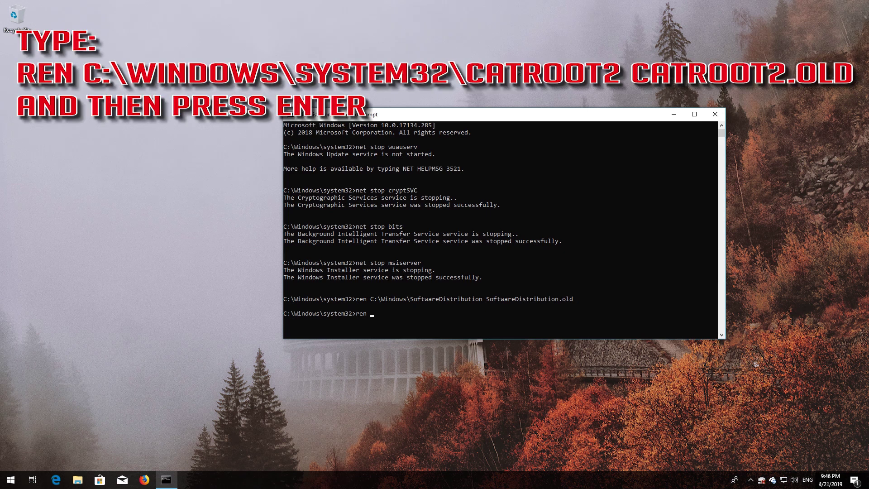
type("C")
type(":\\")
type("W")
type("indows")
type("\\System")
type("3")
type("2\\c")
type("atroot")
type("2")
type(" cat")
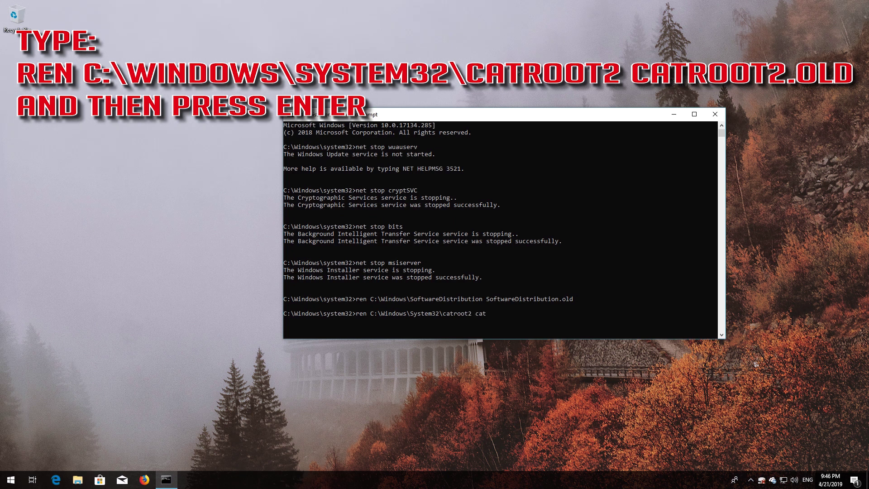
type("root2")
type(".old")
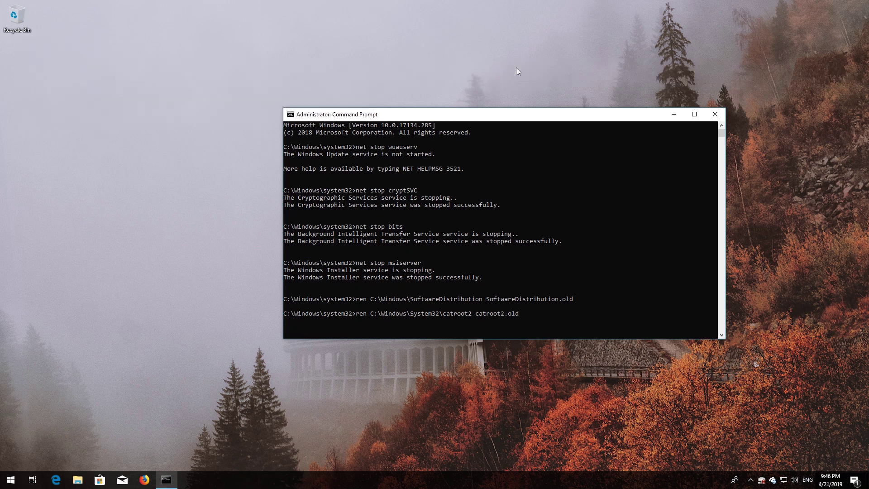
Start the wuauserv, cryptSvc, bits and msiserver services again with net start.
key("Up")
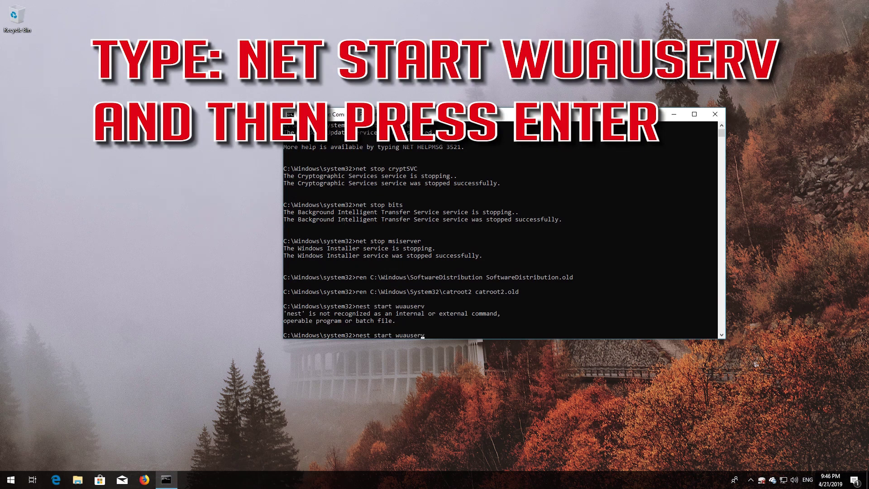
key("Delete")
key("Return")
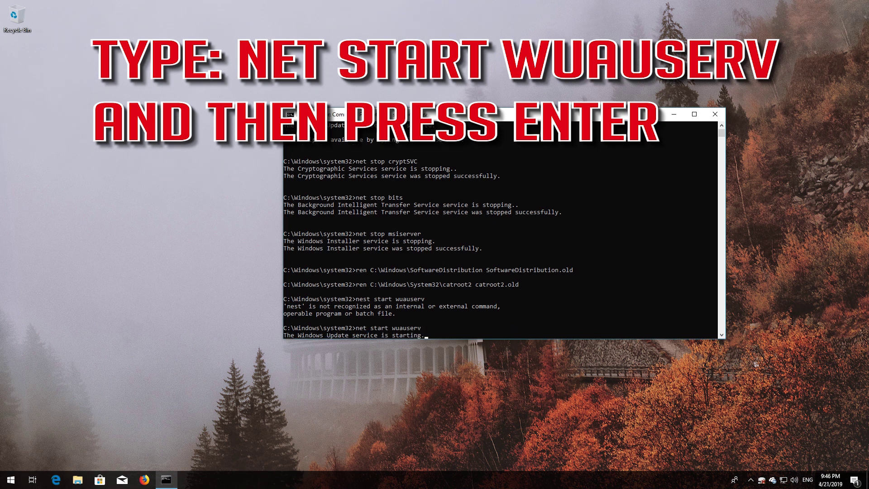
type("ne")
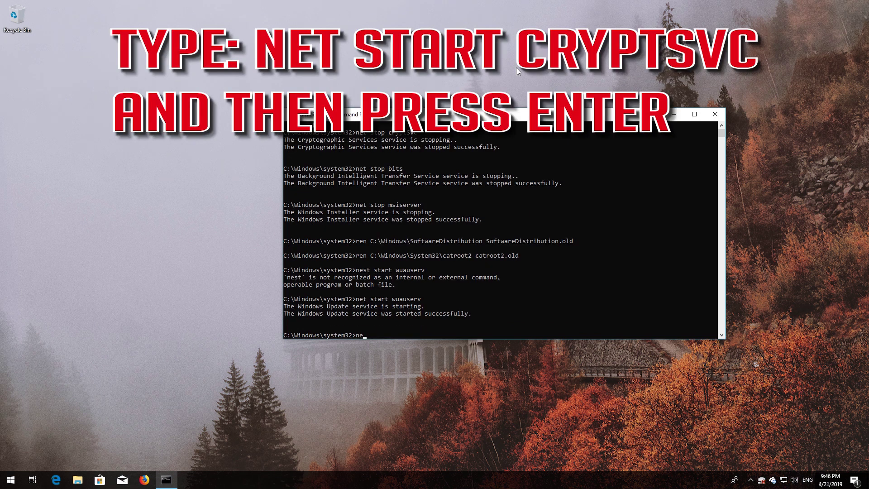
type("t start c")
type("rypt")
type("SVC")
key("Return")
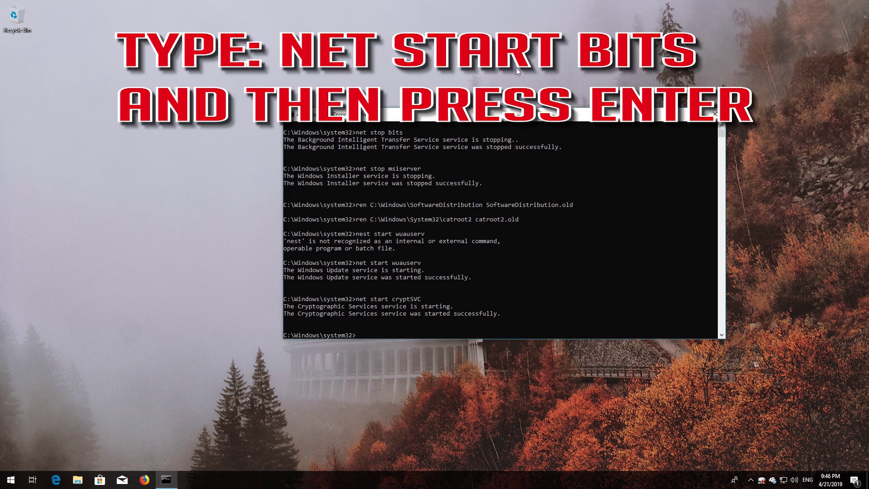
type("net start b")
type("its")
key("Return")
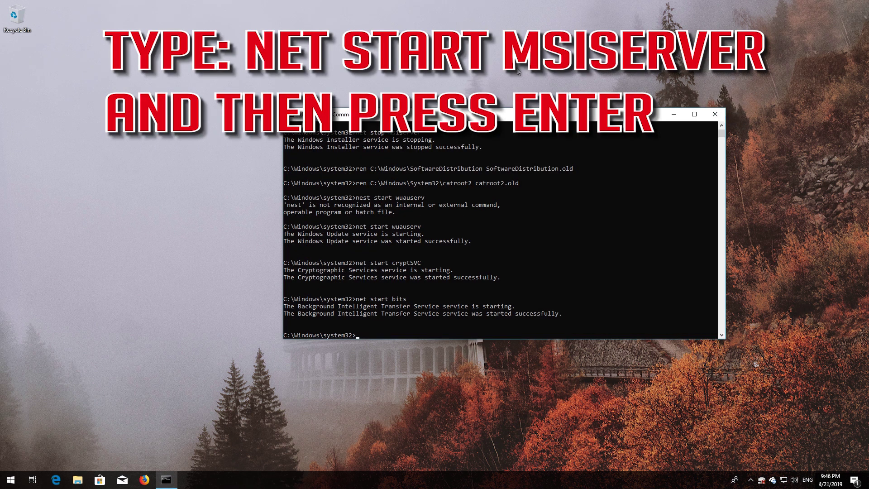
type("net start")
type(" msis")
type("erver")
key("Return")
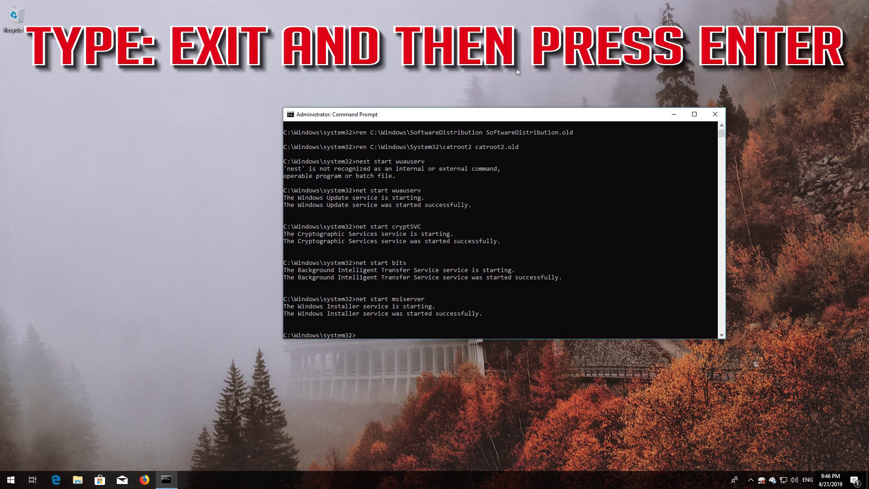
type("exit")
Exit Command Prompt and launch Windows PowerShell as administrator from Start search, approving UAC.
key("Return")
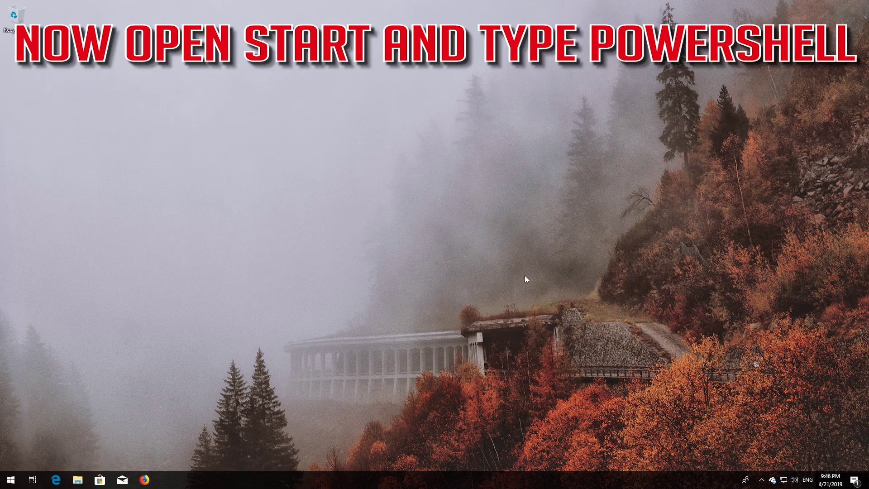
key("super")
type("po")
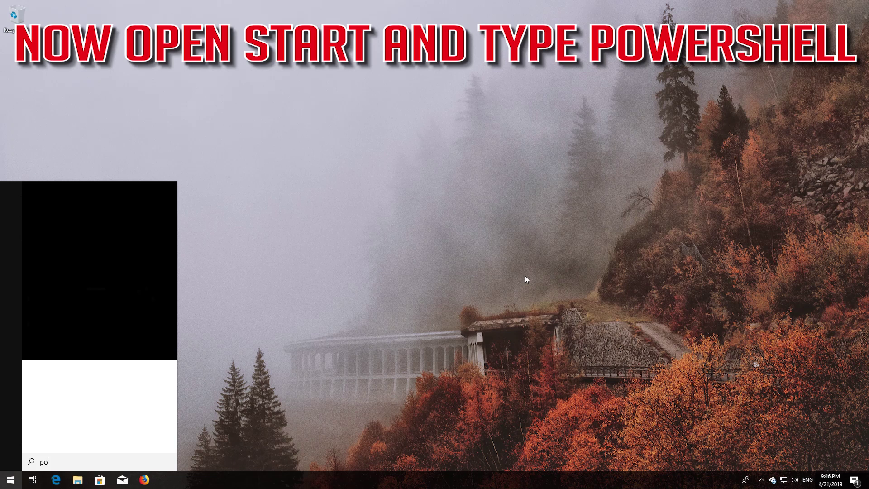
type("wershell")
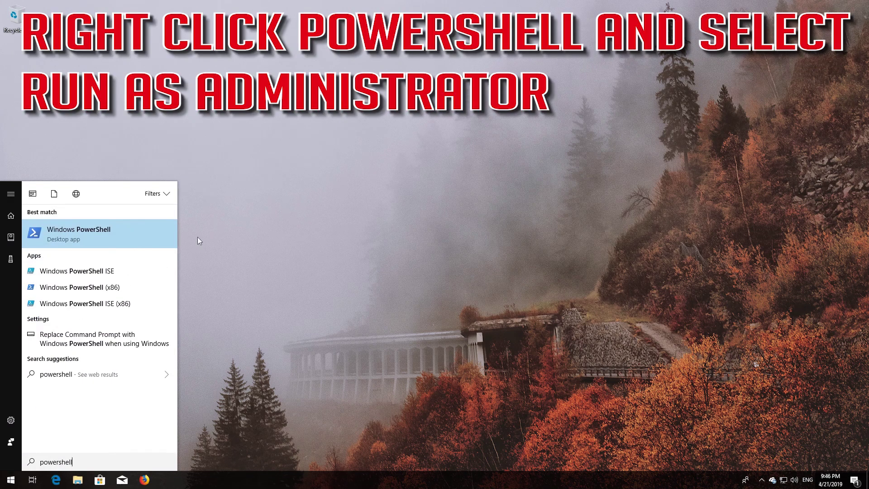
right_click(141, 240)
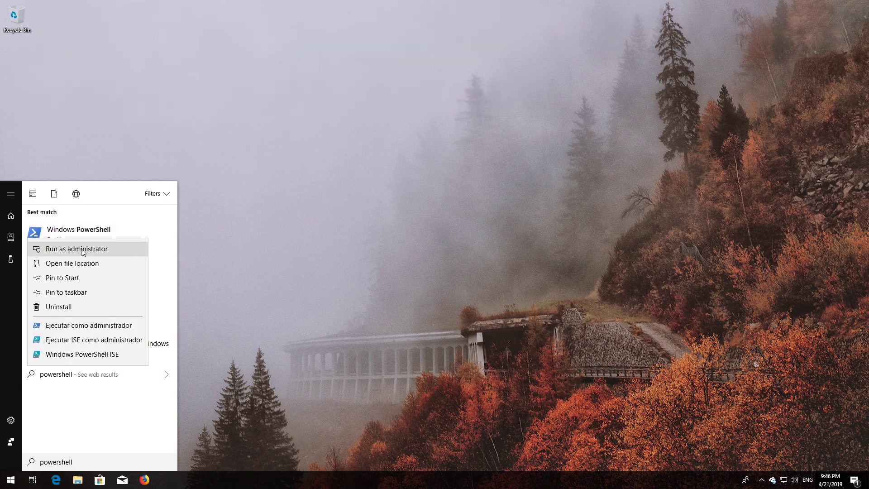
left_click(91, 248)
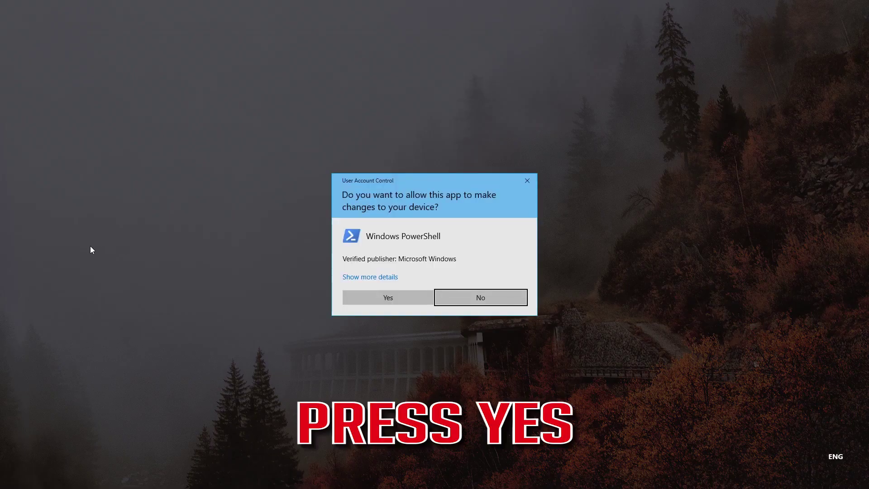
left_click(385, 299)
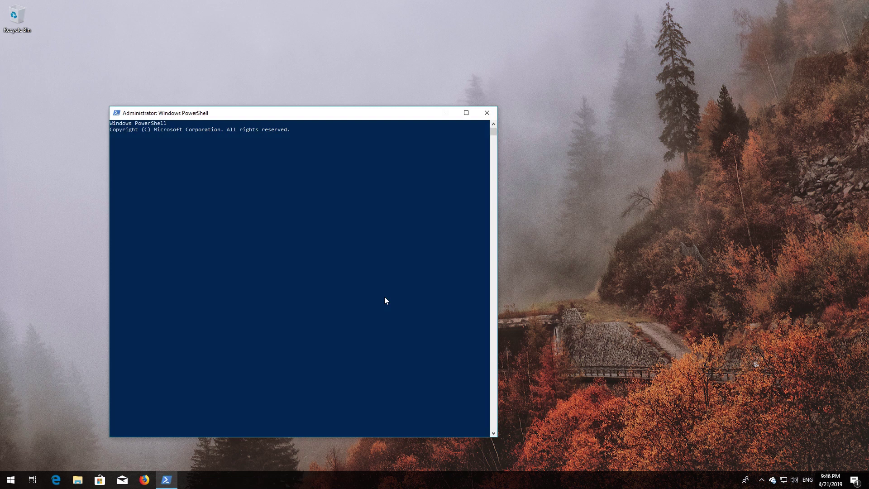
Run wuauclt.exe /updatenow in PowerShell, then exit PowerShell.
left_click_drag(294, 112, 437, 77)
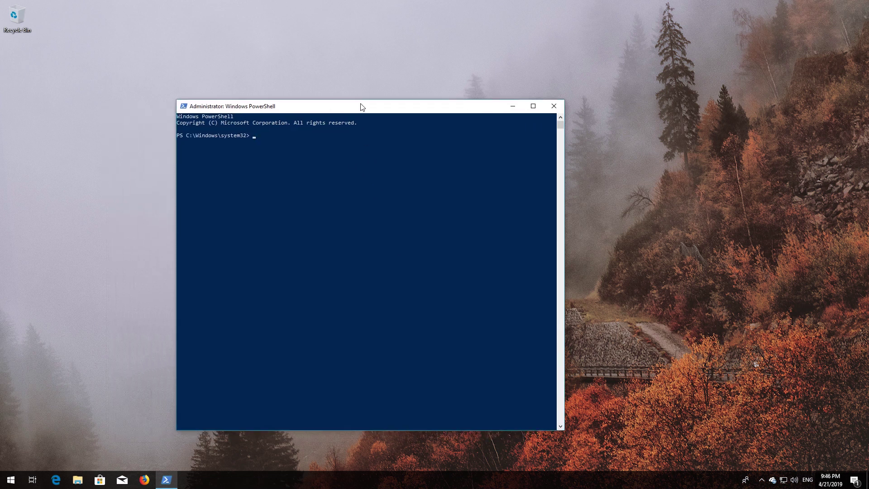
type("wuau")
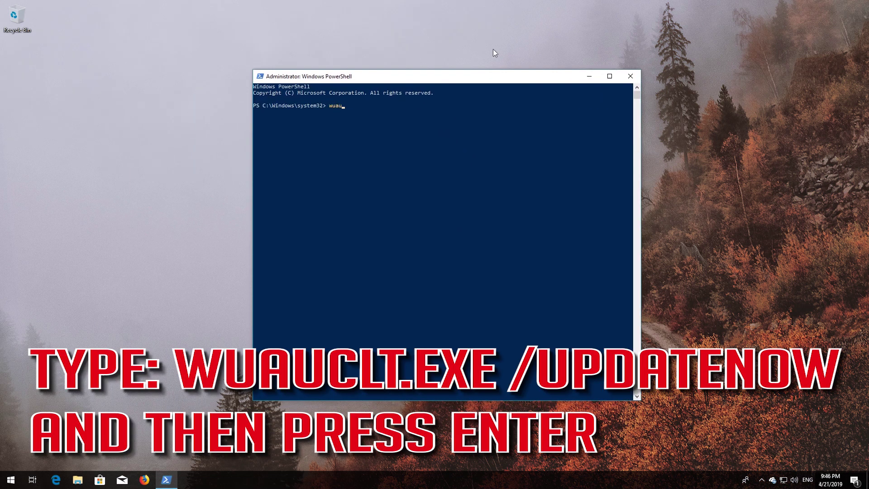
type("clt.exe")
type(" /update")
type("now")
key("Return")
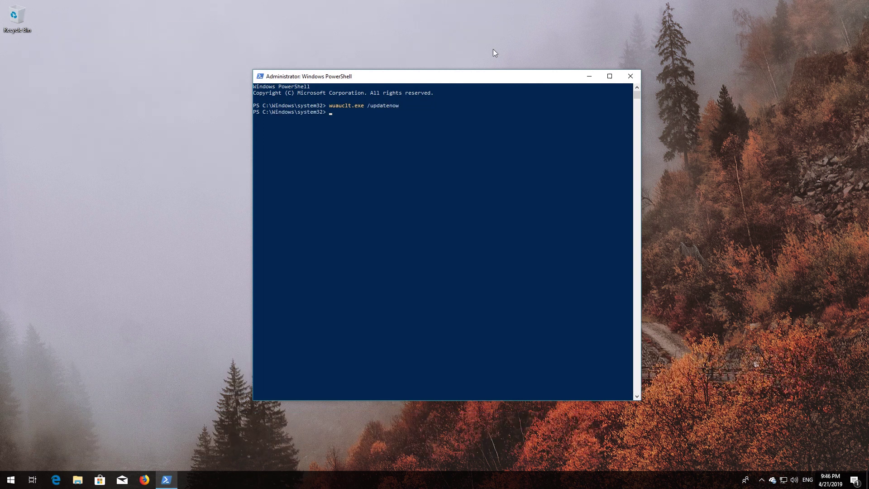
type("exit")
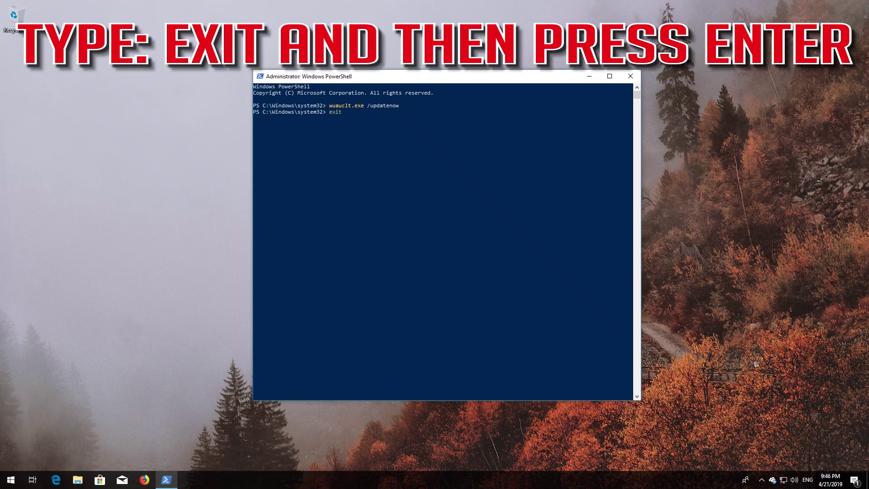
key("Return")
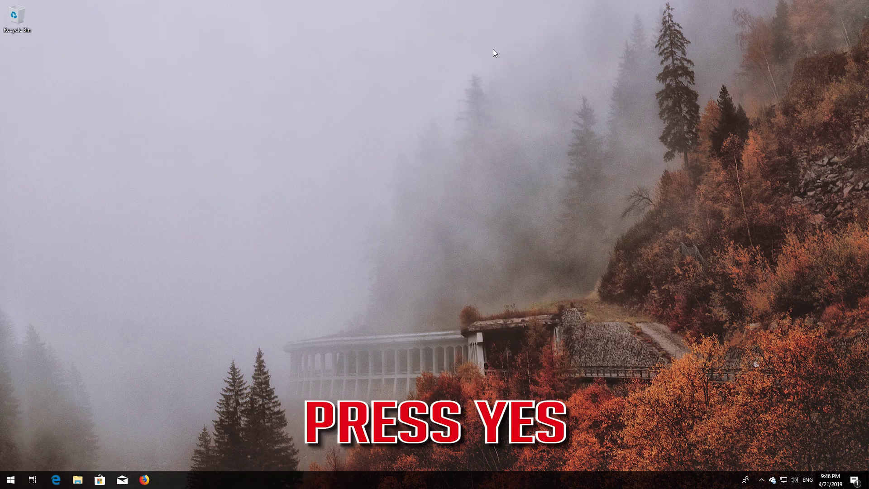
Restart Windows using Restart under the Start menu's Power options.
left_click(11, 479)
left_click(11, 459)
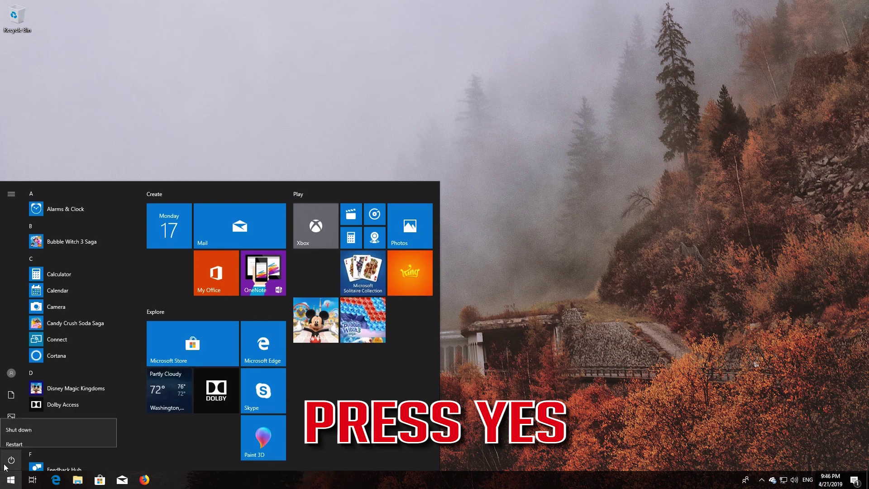
left_click(24, 436)
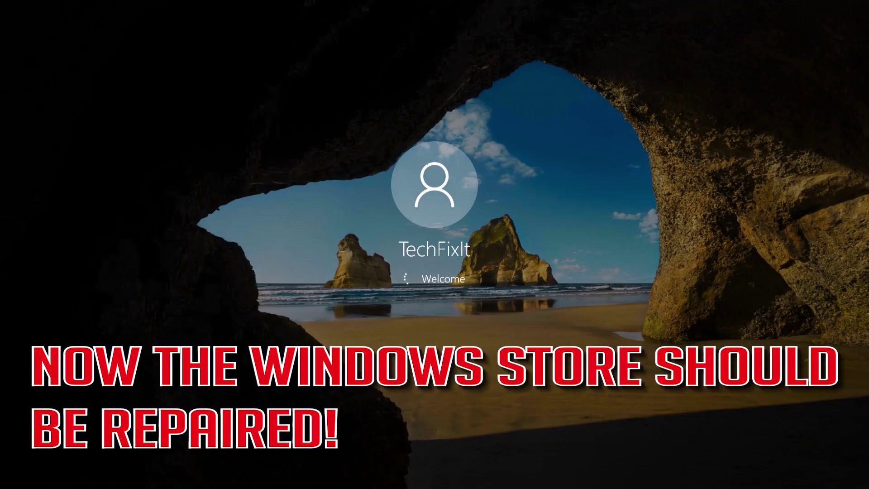